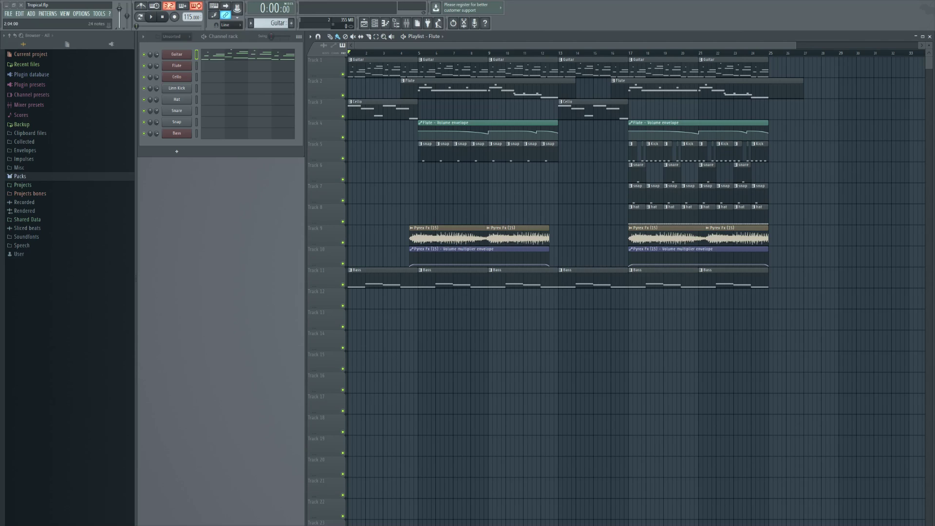
Step: Open the Guitar pattern's piano roll and look at the preset in the Guitar channel's Nexus instrument
{"action": "key", "text": "F7"}
{"action": "left_click_drag", "start_coordinate": [662, 80], "coordinate": [639, 42]}
{"action": "left_click", "coordinate": [187, 55]}
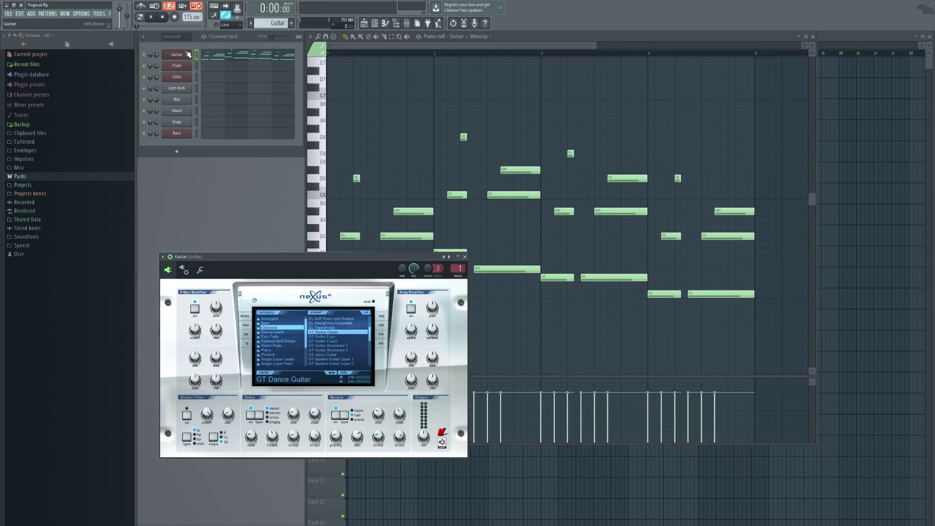
{"action": "left_click_drag", "start_coordinate": [318, 259], "coordinate": [297, 208]}
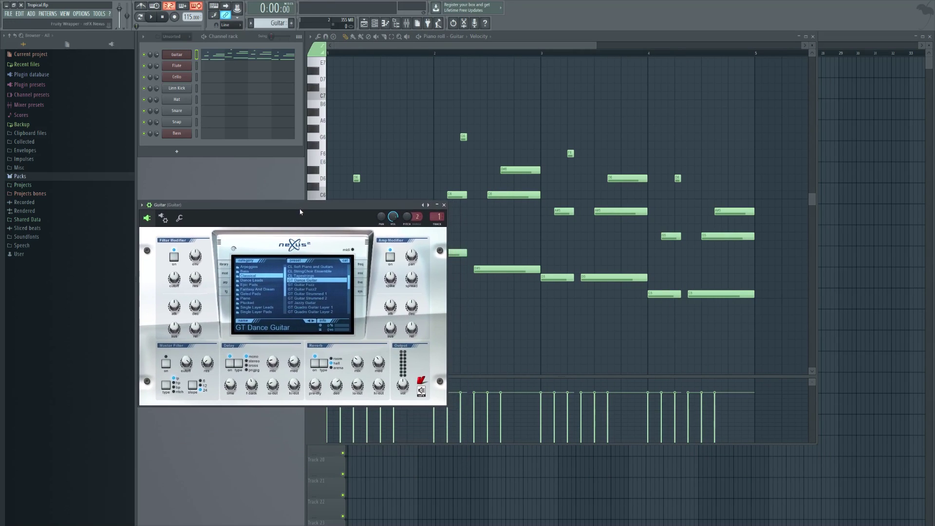
{"action": "left_click", "coordinate": [444, 205]}
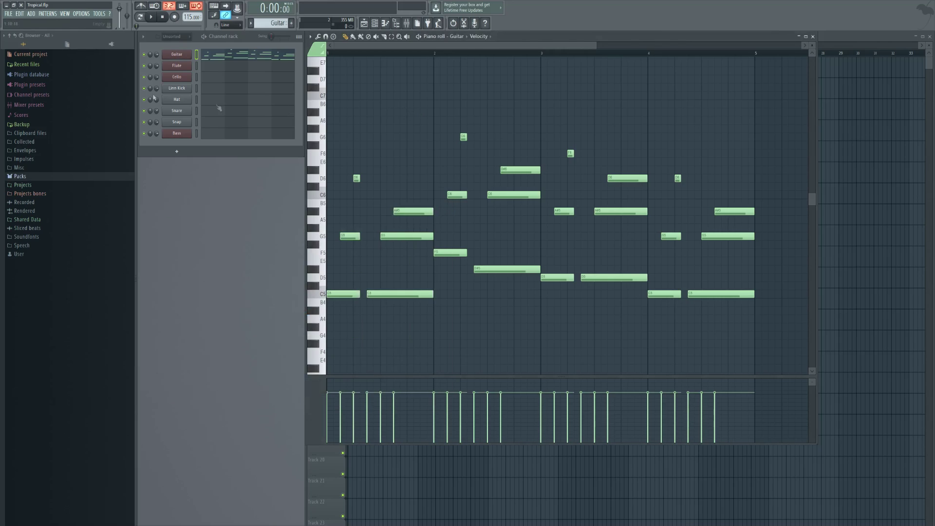
Step: Play back the Guitar pattern, stop playback and close its piano roll
{"action": "left_click", "coordinate": [150, 18]}
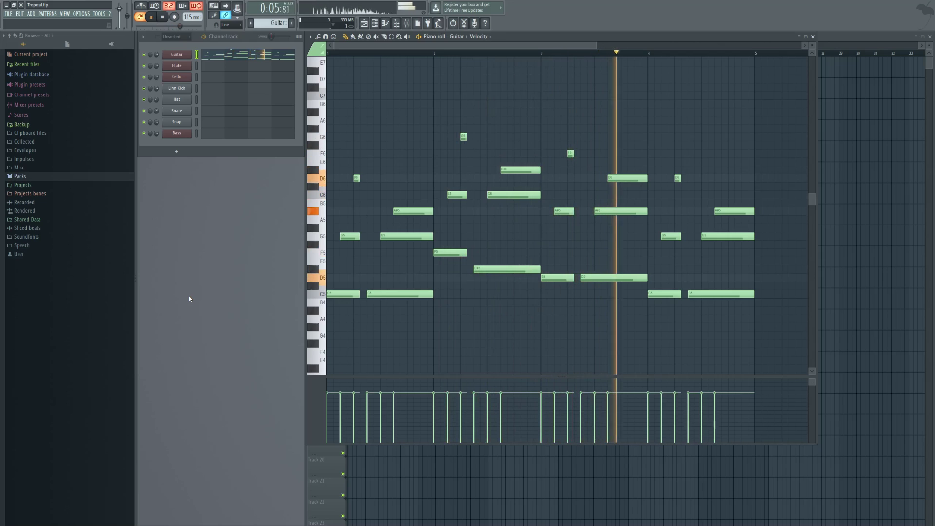
{"action": "left_click", "coordinate": [154, 21]}
{"action": "left_click", "coordinate": [798, 36]}
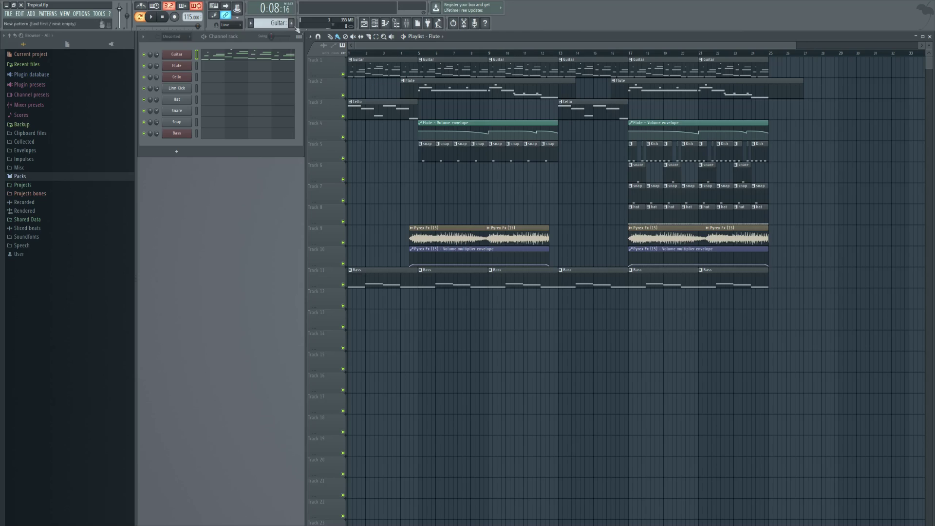
Step: Switch to the Flute pattern and open its piano roll together with the Flute channel's Nexus instrument
{"action": "left_click", "coordinate": [251, 23]}
{"action": "left_click", "coordinate": [258, 40]}
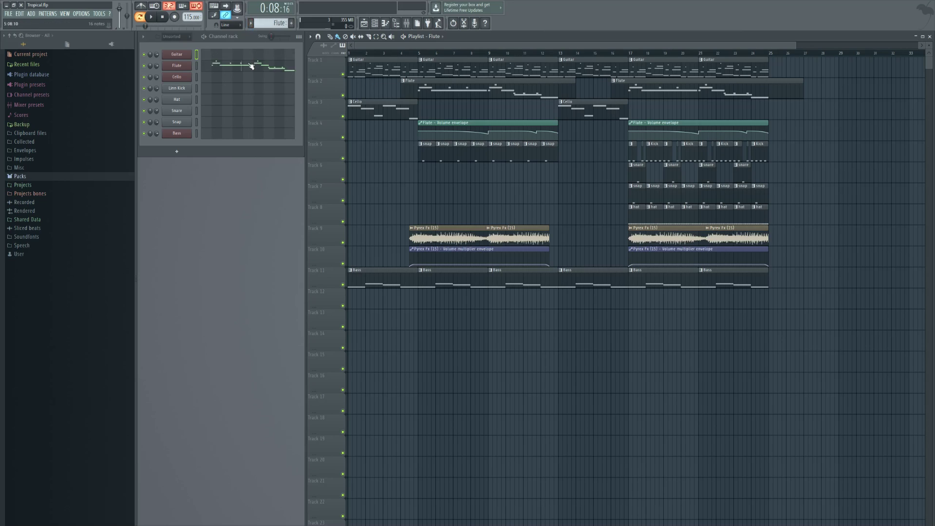
{"action": "left_click", "coordinate": [245, 70]}
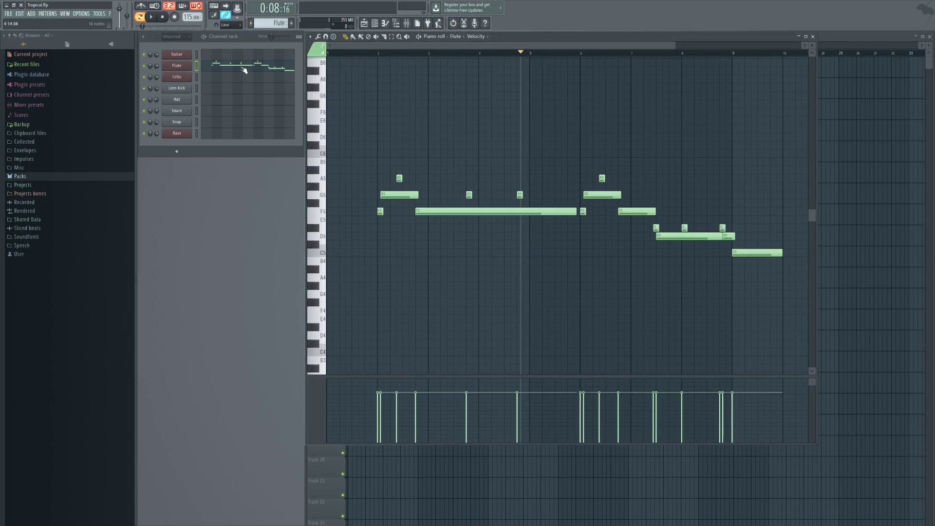
{"action": "left_click", "coordinate": [177, 65]}
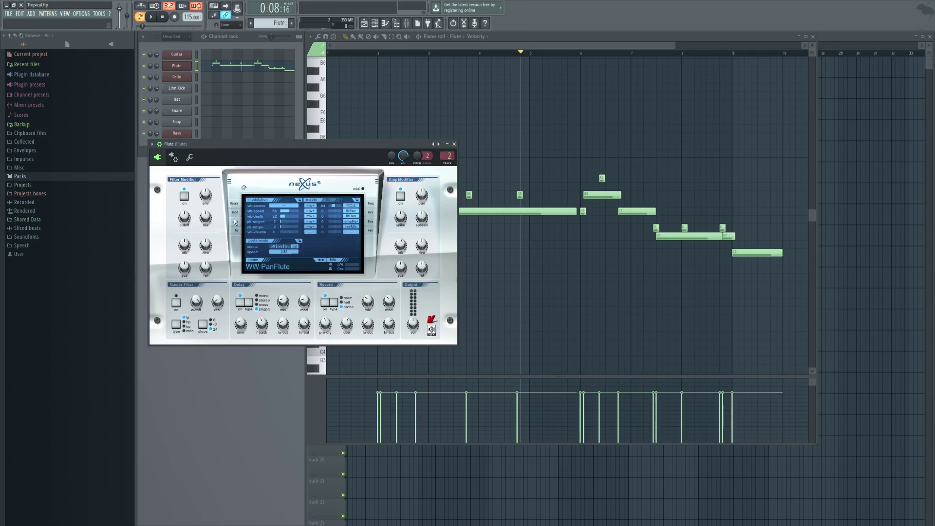
Step: Try a different amp attack in the Flute's Nexus instrument and play the pattern from the start to hear it
{"action": "mouse_move", "coordinate": [404, 246]}
{"action": "left_click", "coordinate": [379, 54]}
{"action": "left_click_drag", "start_coordinate": [279, 146], "coordinate": [272, 262]}
{"action": "left_click_drag", "start_coordinate": [390, 358], "coordinate": [390, 366]}
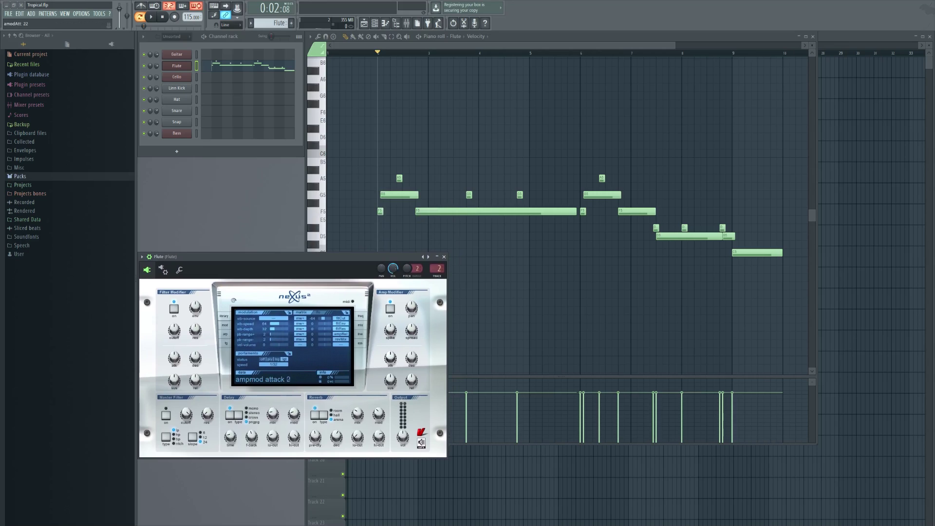
{"action": "left_click", "coordinate": [329, 53]}
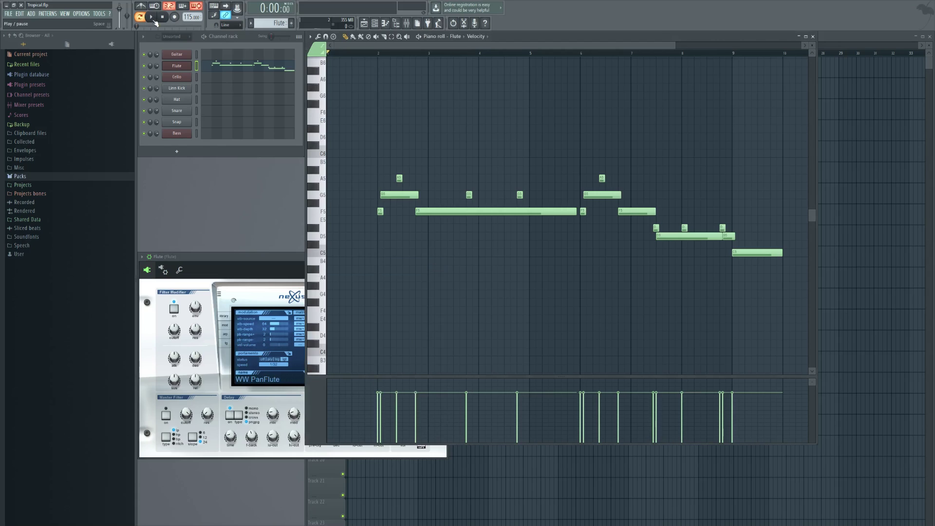
{"action": "left_click", "coordinate": [152, 18]}
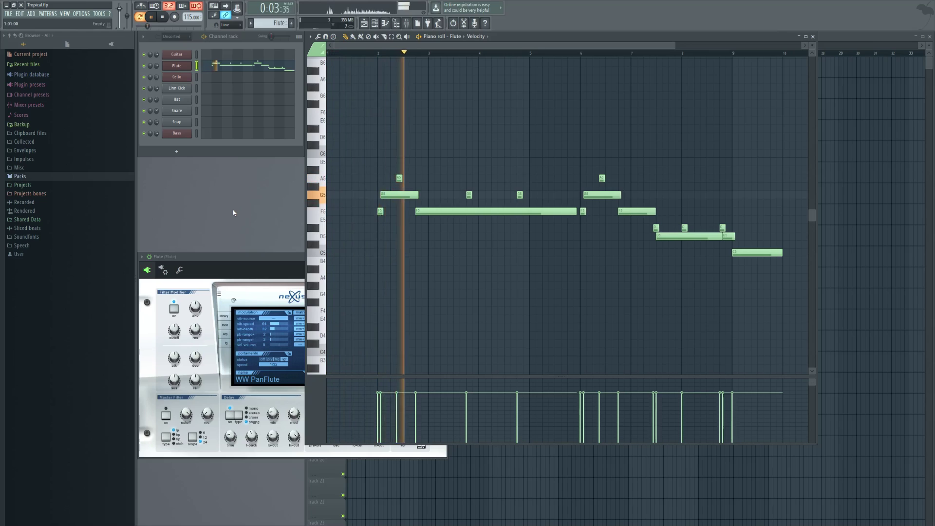
{"action": "key", "text": "ctrl+space"}
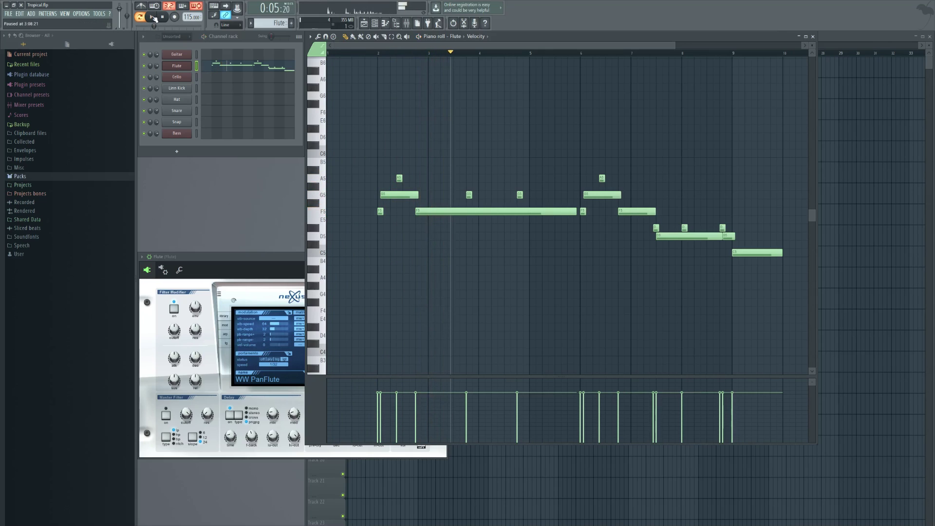
Step: Readjust the amp attack in the Flute's Nexus instrument to 0 and play the melody from the start
{"action": "left_click", "coordinate": [260, 267]}
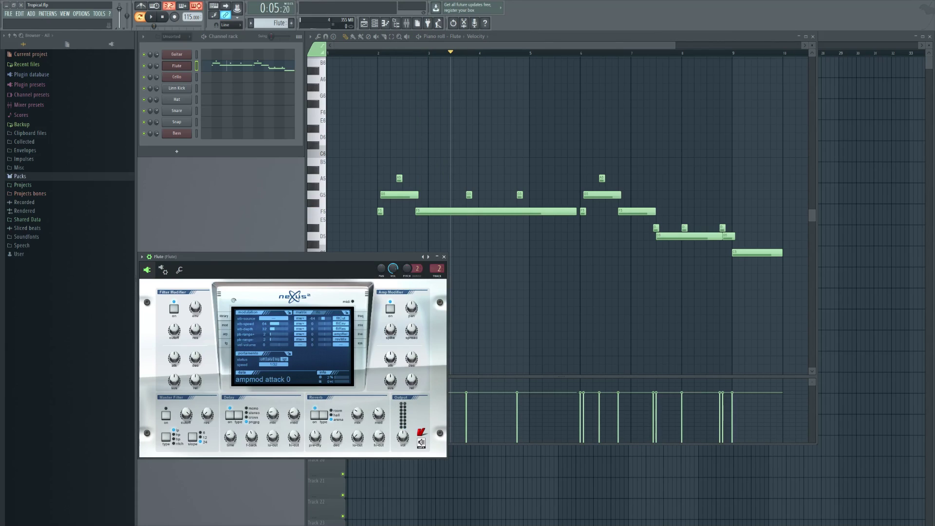
{"action": "left_click_drag", "start_coordinate": [390, 359], "coordinate": [390, 358]}
{"action": "left_click_drag", "start_coordinate": [350, 53], "coordinate": [327, 53]}
{"action": "left_click", "coordinate": [154, 20]}
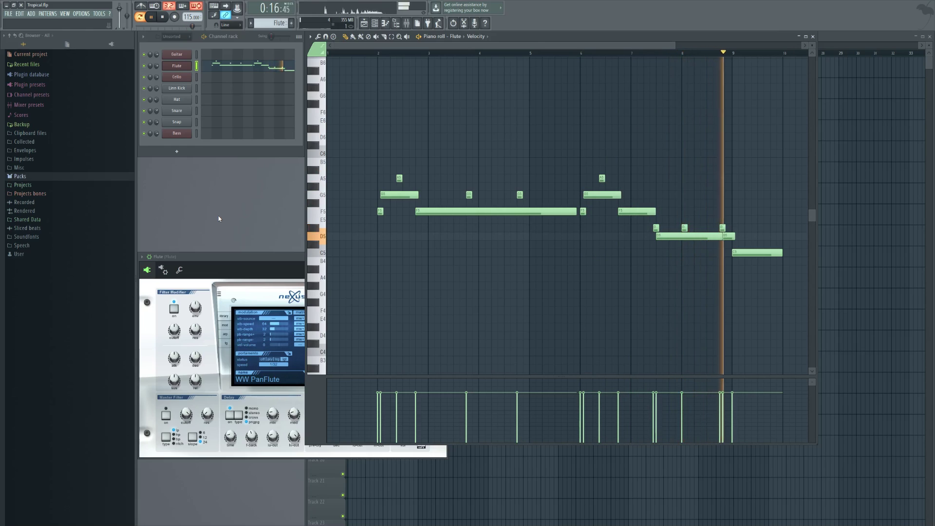
{"action": "left_click", "coordinate": [163, 18]}
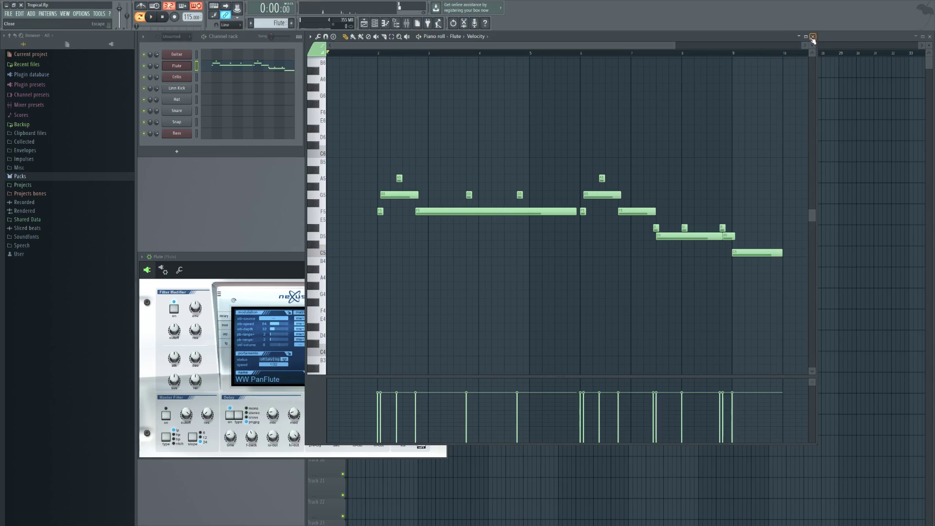
{"action": "left_click", "coordinate": [812, 36]}
{"action": "left_click", "coordinate": [444, 257]}
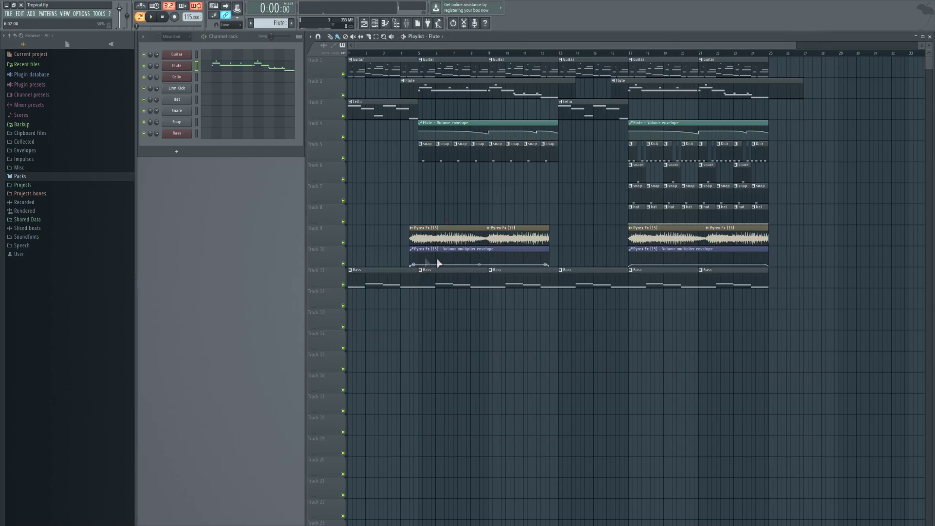
Step: Switch to the Cello pattern, open its piano roll and play back its notes
{"action": "left_click", "coordinate": [263, 51]}
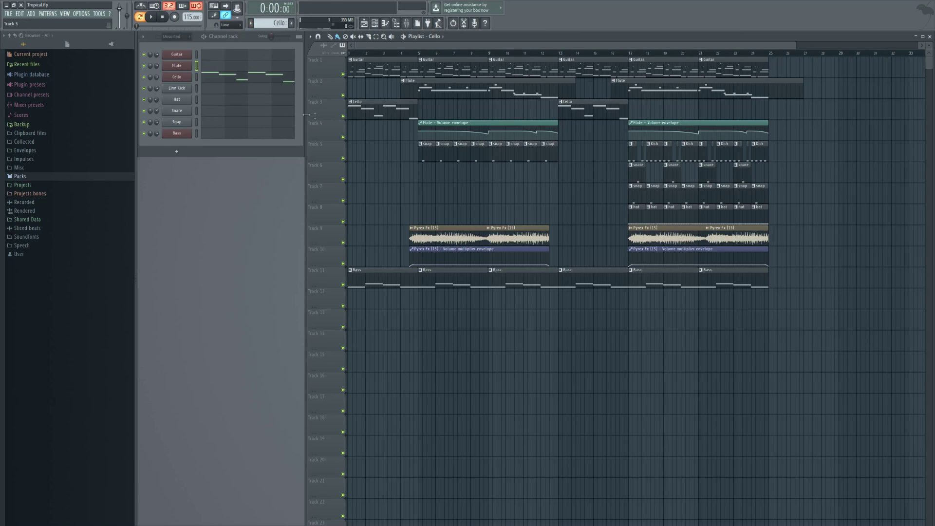
{"action": "left_click", "coordinate": [246, 81]}
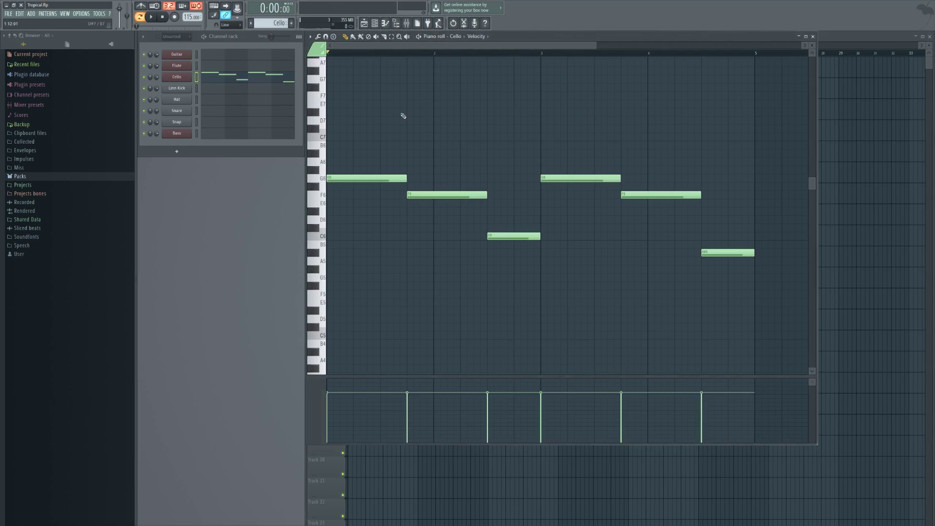
{"action": "left_click_drag", "start_coordinate": [595, 45], "coordinate": [611, 45]}
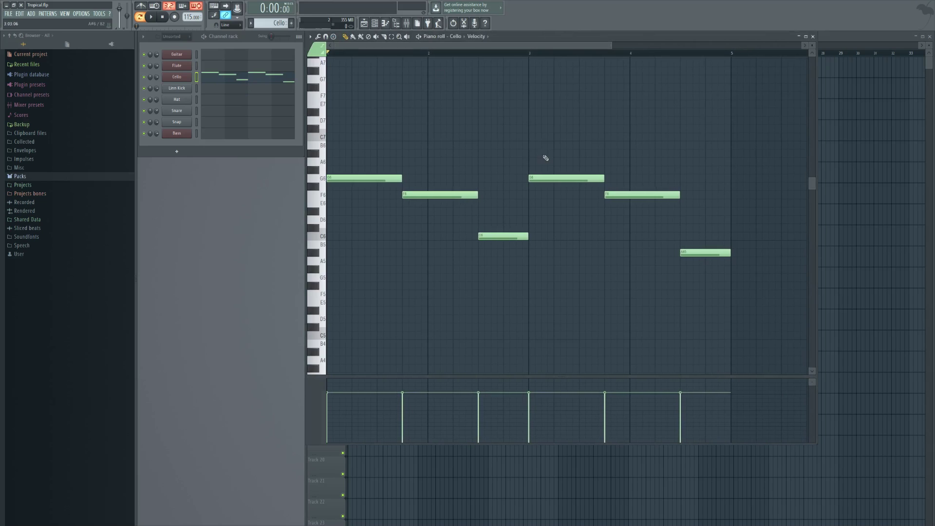
{"action": "left_click", "coordinate": [152, 18]}
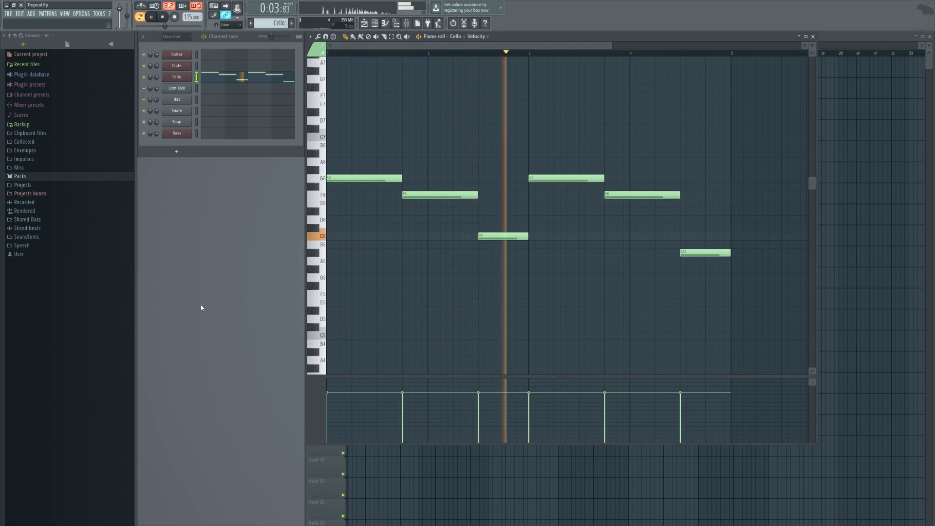
{"action": "left_click", "coordinate": [151, 17]}
{"action": "left_click", "coordinate": [813, 36]}
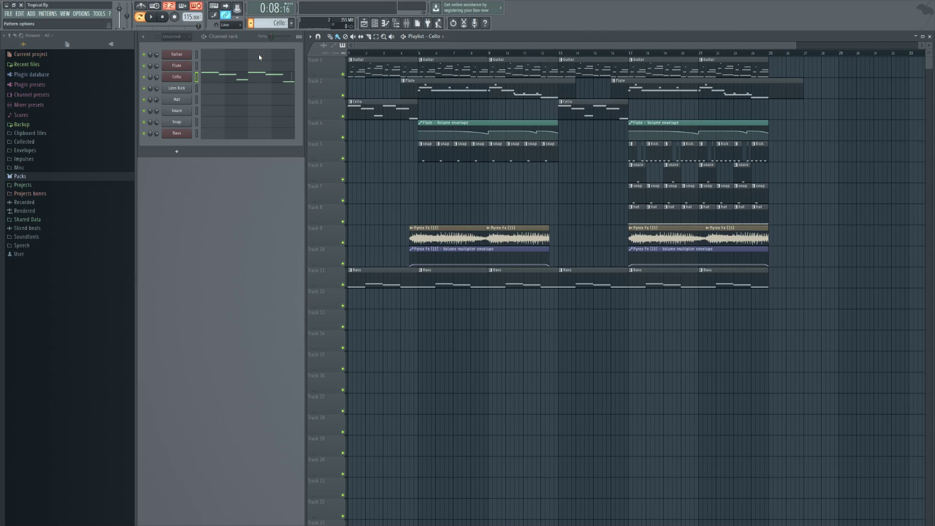
Step: Switch to the Kick pattern and steepen the high-frequency roll-off in the Kick mixer track's Fruity parametric EQ 2
{"action": "key", "text": "KP_Add"}
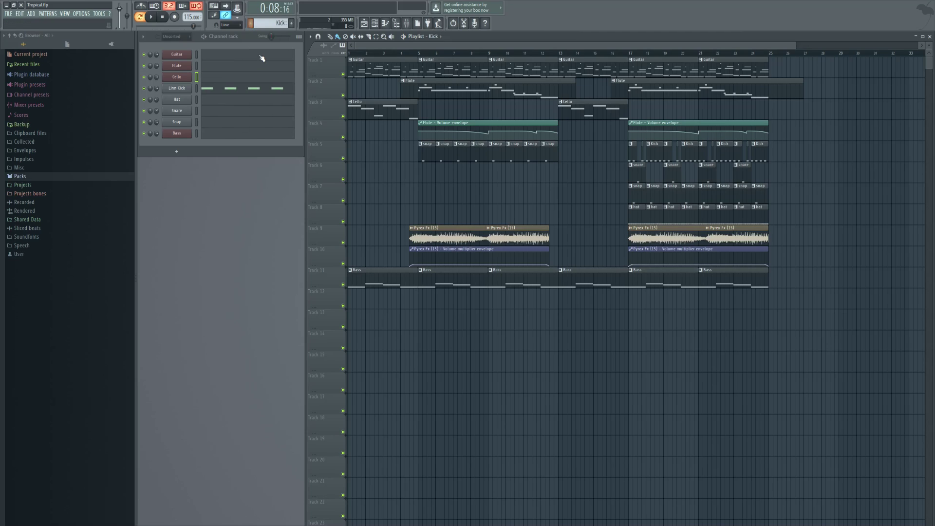
{"action": "left_click", "coordinate": [235, 91]}
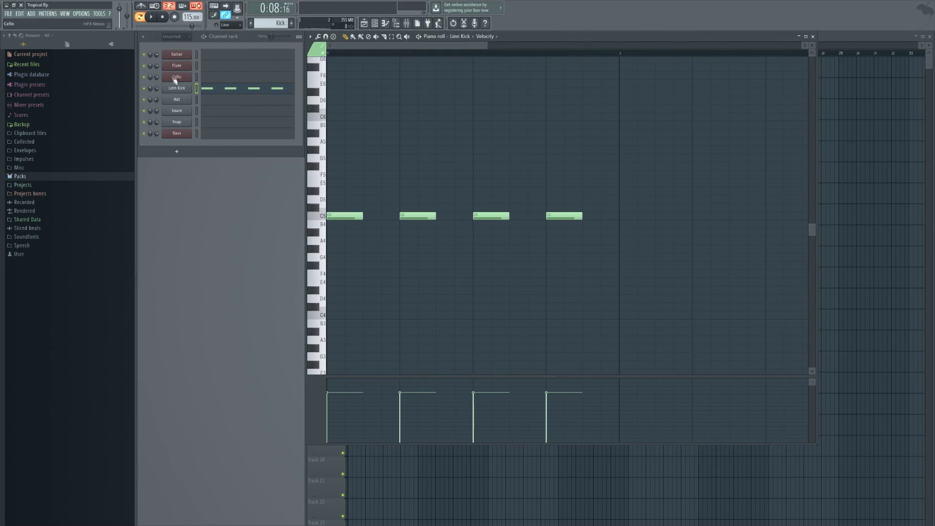
{"action": "left_click", "coordinate": [406, 22]}
{"action": "left_click", "coordinate": [199, 290]}
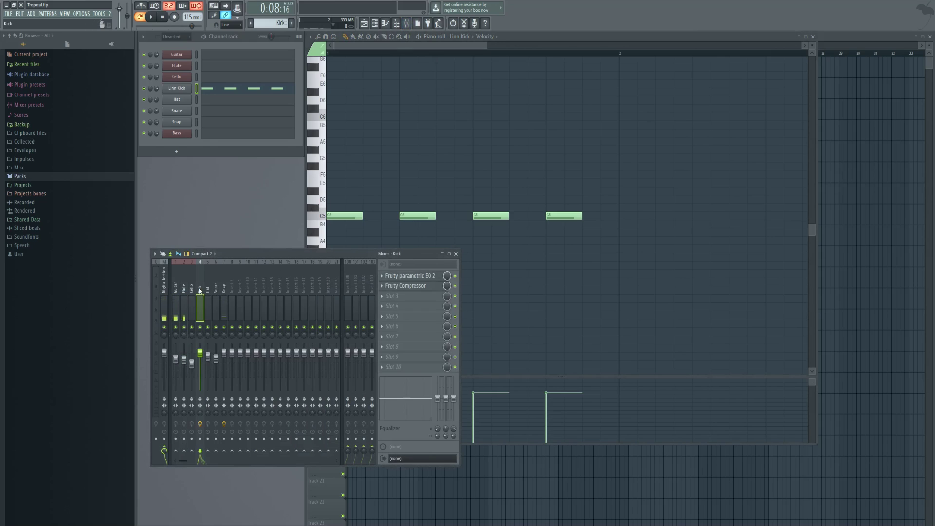
{"action": "left_click", "coordinate": [411, 276]}
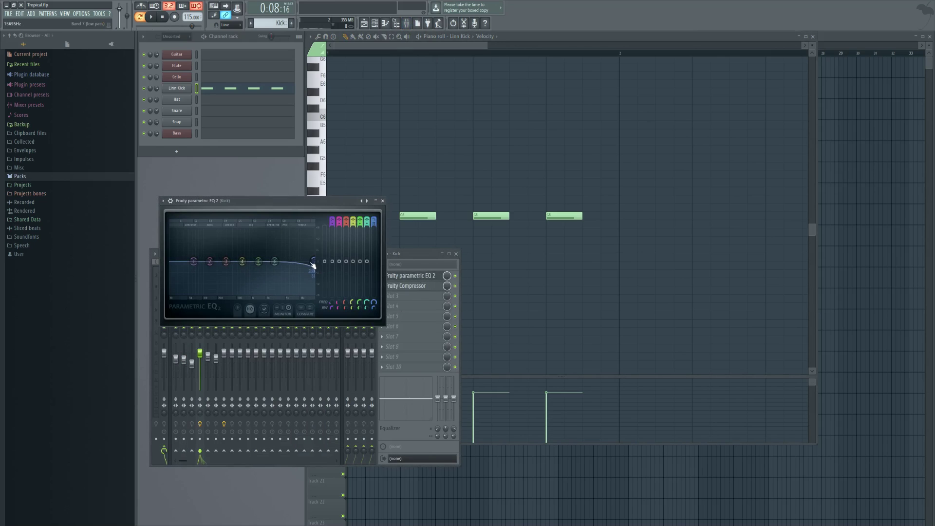
{"action": "scroll", "coordinate": [312, 263], "scroll_direction": "up", "scroll_amount": 3}
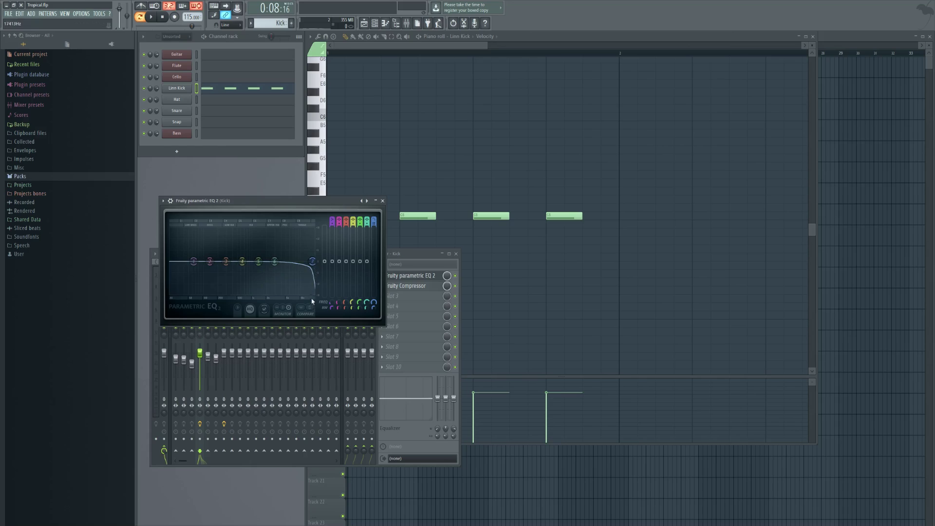
{"action": "left_click", "coordinate": [382, 201]}
Step: Check the Fruity Compressor settings on the Kick mixer track, closing the mixer and piano roll when done
{"action": "left_click", "coordinate": [408, 286]}
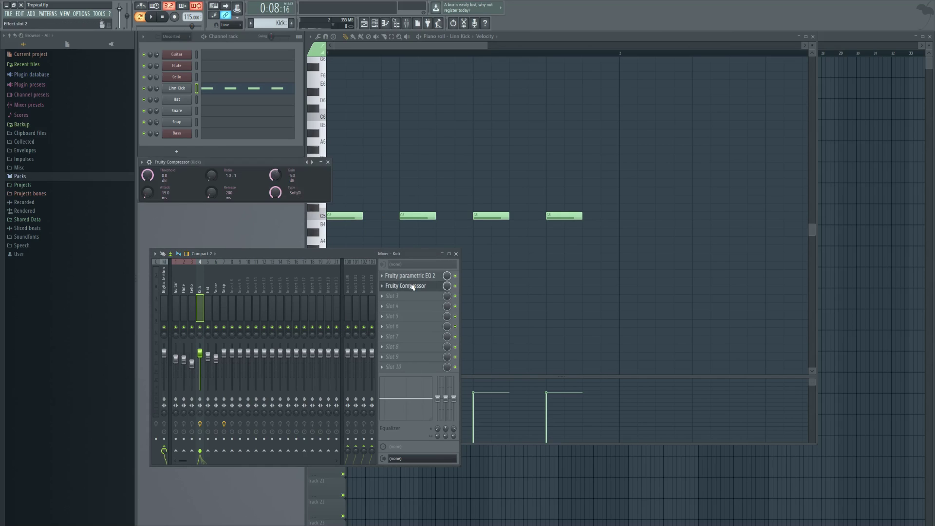
{"action": "left_click", "coordinate": [328, 162]}
{"action": "left_click", "coordinate": [456, 254]}
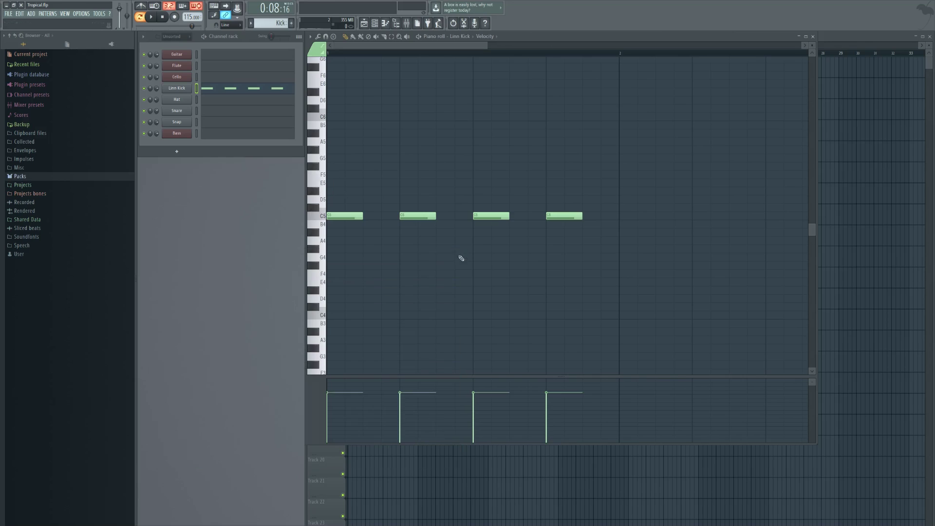
{"action": "left_click", "coordinate": [813, 37]}
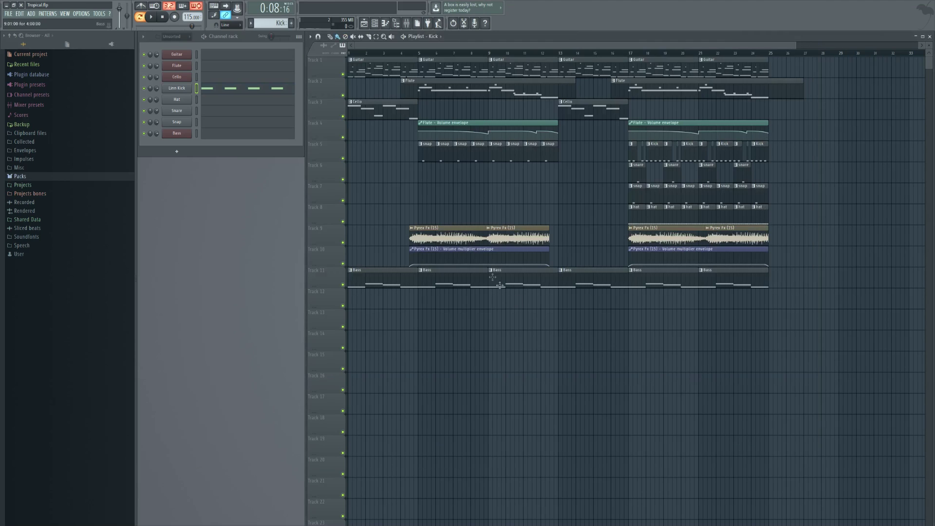
Step: Reopen the Linn Kick piano roll, play the kick pattern briefly and close it
{"action": "left_click", "coordinate": [254, 89]}
{"action": "left_click", "coordinate": [152, 18]}
{"action": "left_click", "coordinate": [152, 18]}
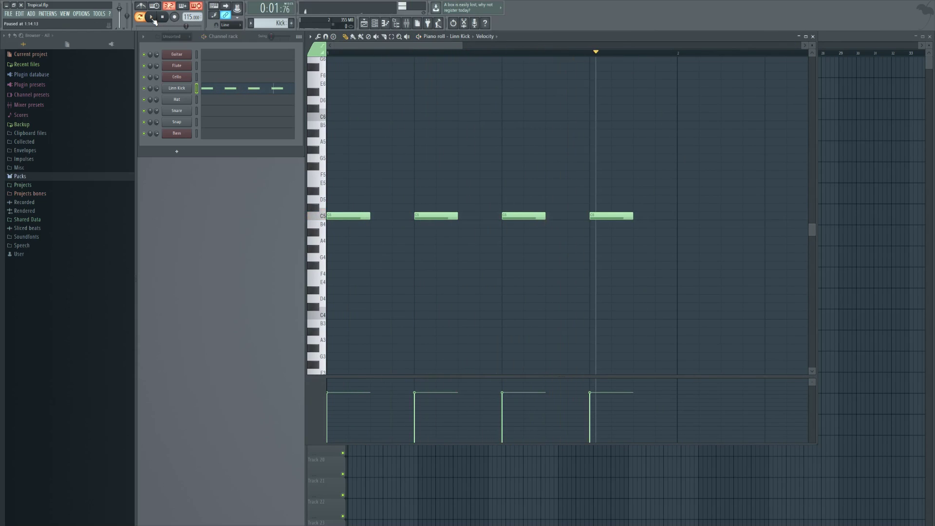
{"action": "left_click", "coordinate": [813, 37]}
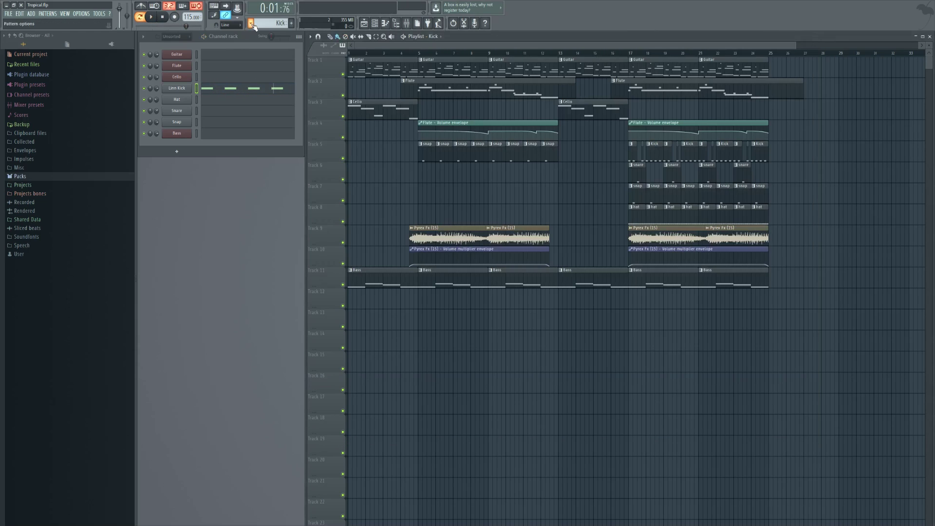
Step: Switch to the snare pattern, open its piano roll and play the snare hit twice
{"action": "key", "text": "KP_Add"}
{"action": "left_click", "coordinate": [246, 114]}
{"action": "left_click", "coordinate": [379, 53]}
{"action": "left_click", "coordinate": [163, 17]}
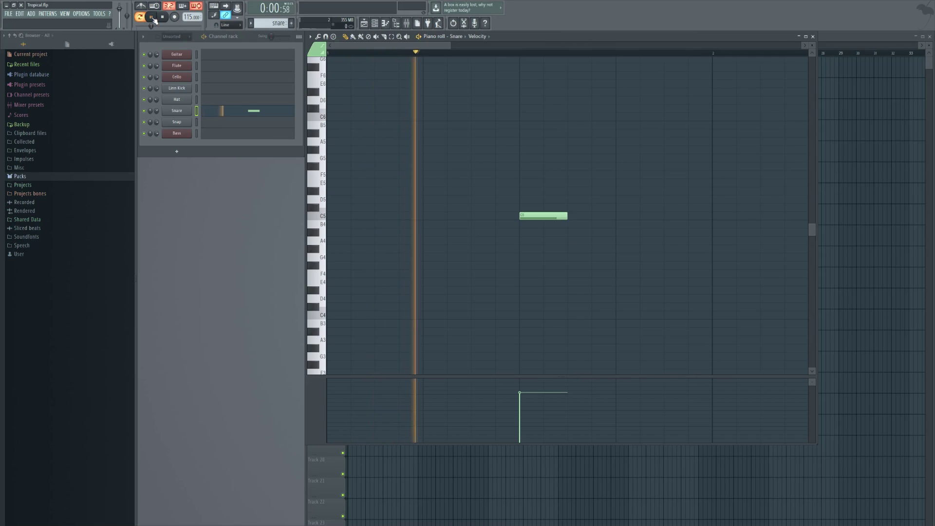
{"action": "left_click", "coordinate": [151, 17]}
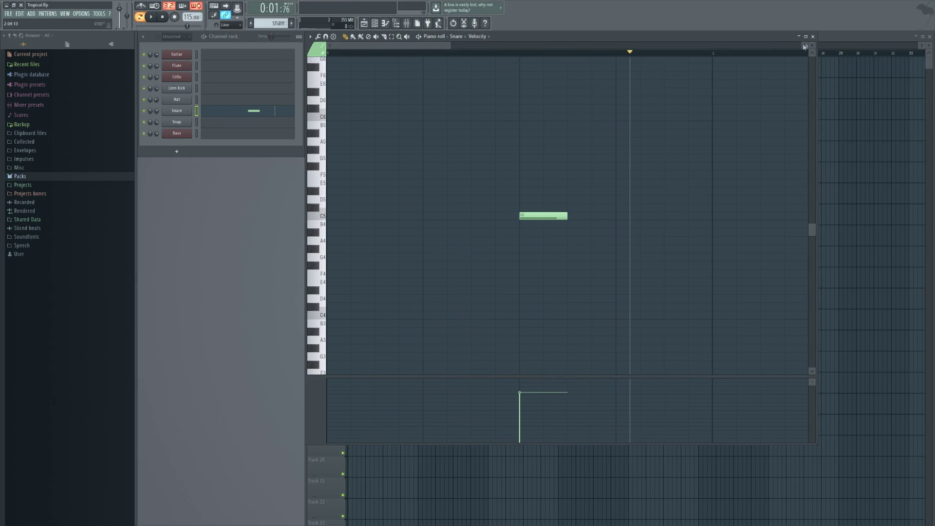
{"action": "left_click", "coordinate": [471, 52]}
{"action": "left_click", "coordinate": [153, 17]}
{"action": "left_click", "coordinate": [153, 17]}
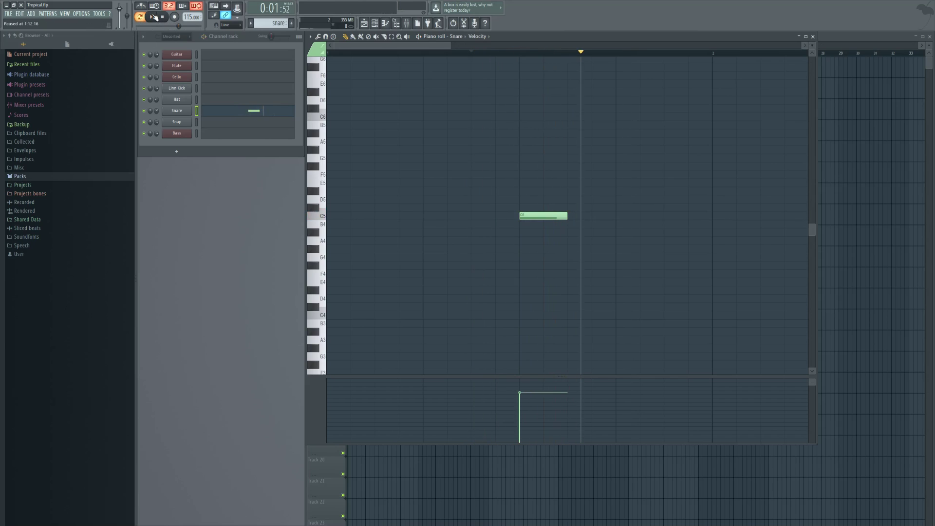
{"action": "left_click", "coordinate": [812, 37]}
Step: Open the mixer and select the Snare track to check its effect slots
{"action": "left_click", "coordinate": [406, 23]}
{"action": "left_click", "coordinate": [216, 288]}
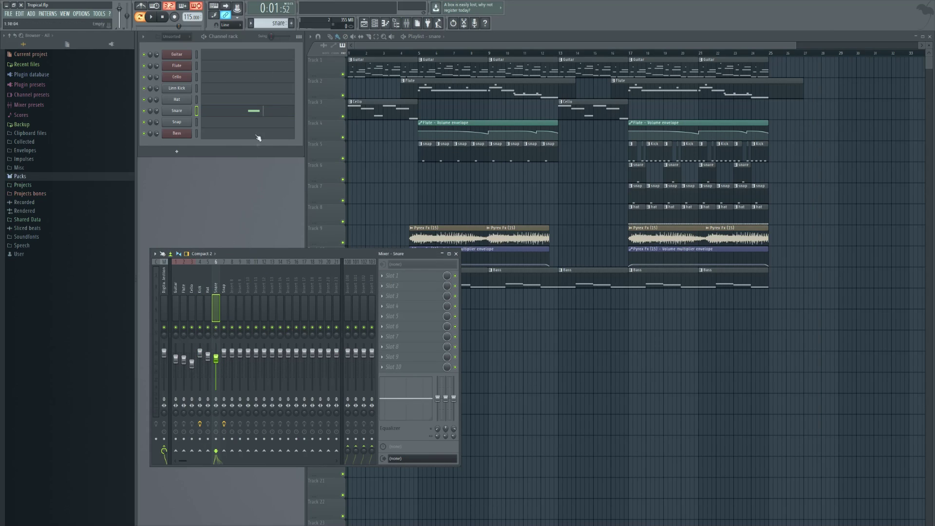
Step: Switch to the snap pattern, play its single note in the piano roll and close the piano roll
{"action": "key", "text": "KP_Add"}
{"action": "left_click", "coordinate": [330, 56]}
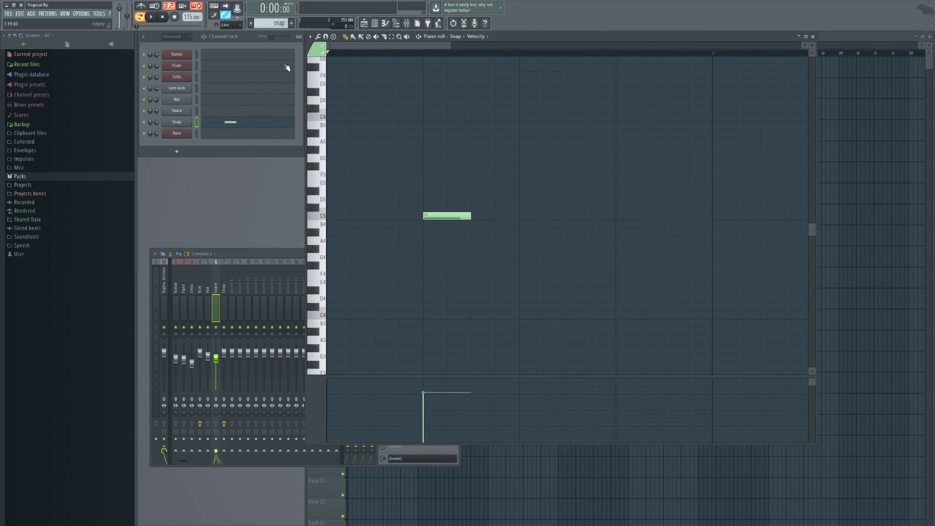
{"action": "left_click", "coordinate": [152, 19]}
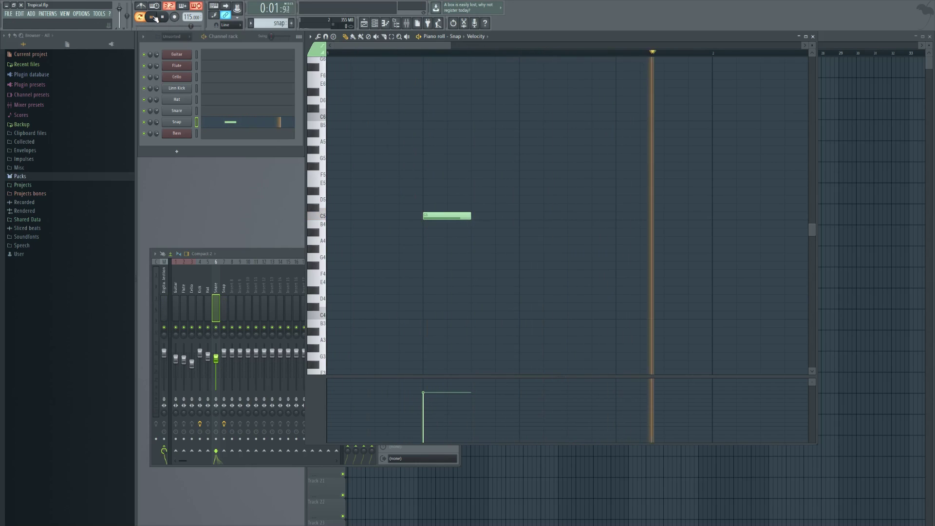
{"action": "key", "text": "space"}
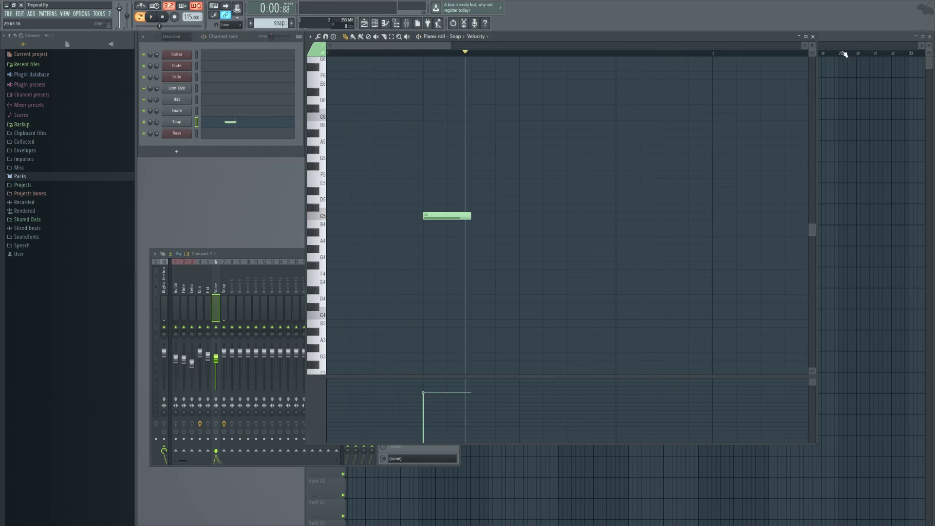
{"action": "left_click", "coordinate": [814, 37]}
Step: Check the Fruity Compressor settings on the Snap mixer track and close the plugin window
{"action": "left_click", "coordinate": [225, 287]}
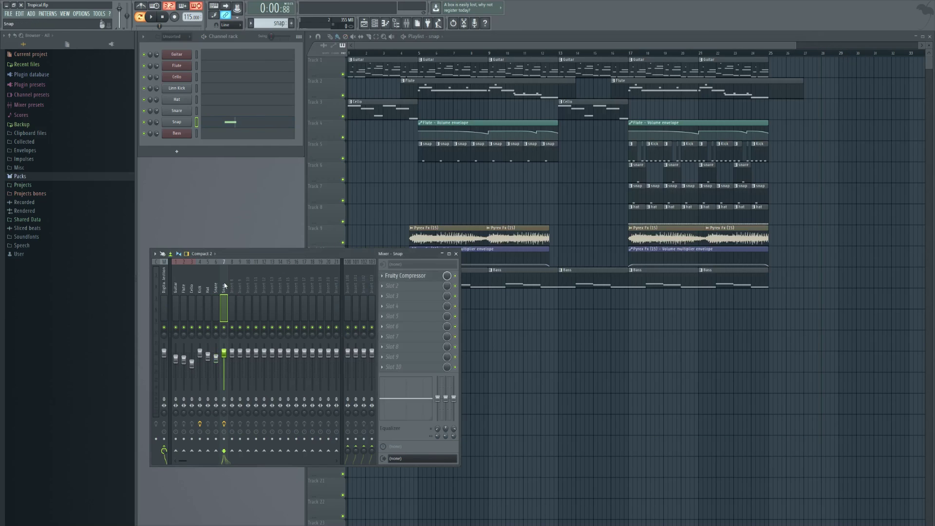
{"action": "left_click", "coordinate": [402, 276]}
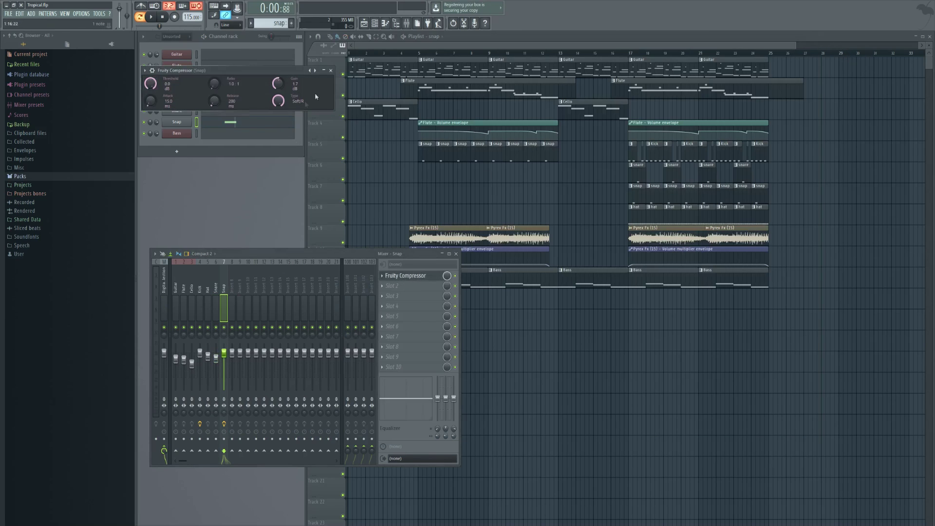
{"action": "left_click", "coordinate": [332, 71]}
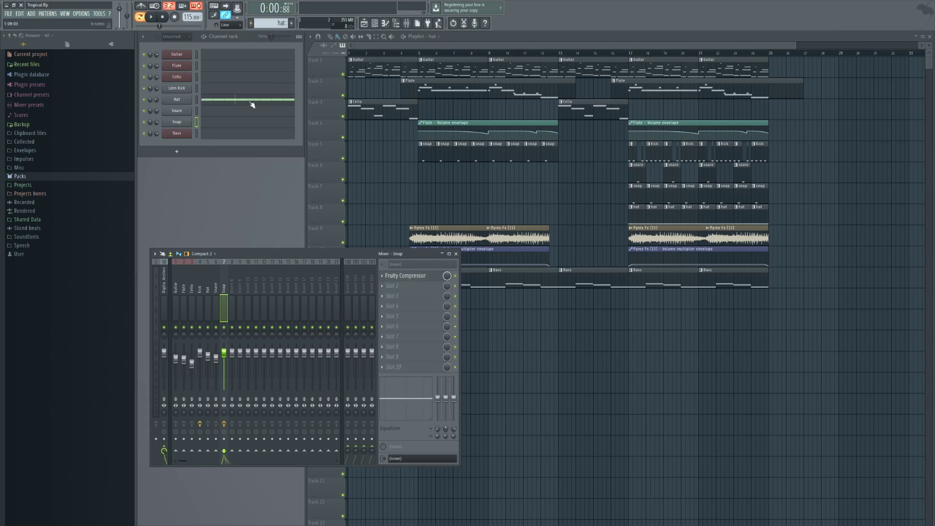
Step: Open the Hat channel's piano roll in the hat pattern and play the pattern briefly
{"action": "left_click", "coordinate": [250, 100]}
{"action": "key", "text": "space"}
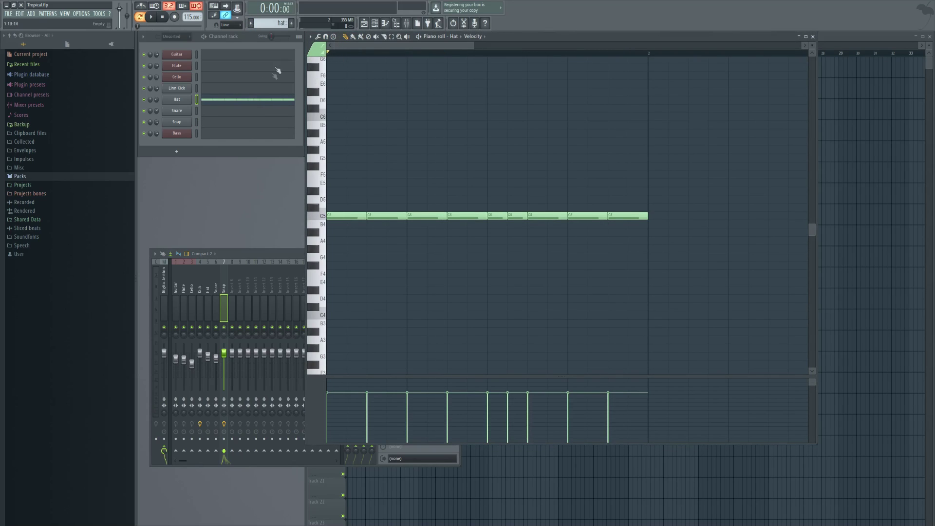
{"action": "left_click_drag", "start_coordinate": [264, 256], "coordinate": [258, 271]}
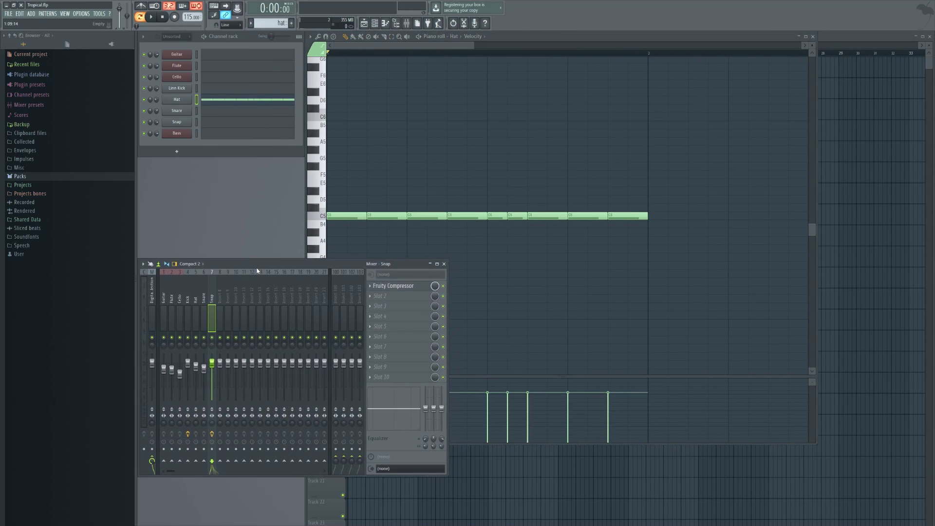
{"action": "left_click", "coordinate": [365, 57]}
{"action": "left_click", "coordinate": [153, 17]}
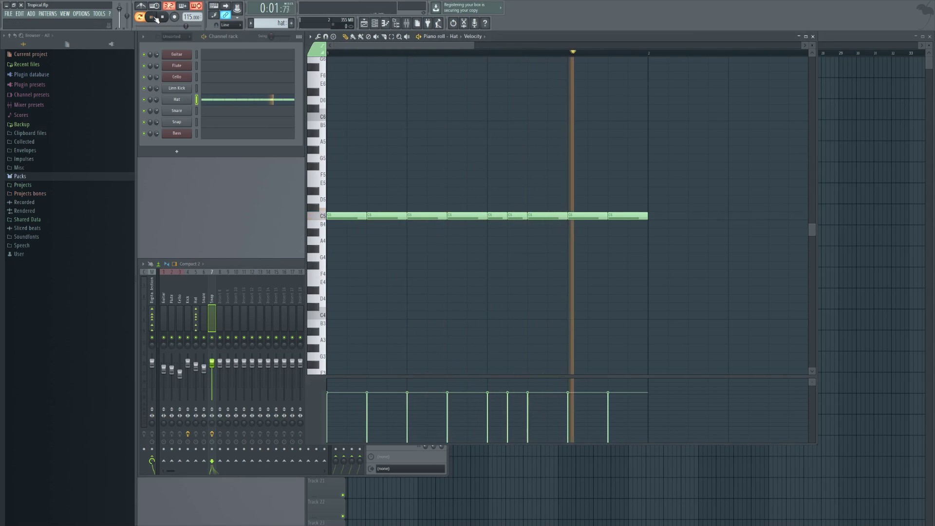
{"action": "left_click", "coordinate": [154, 17]}
Step: Reset the master mixer track's name to Master, and select the Hat track to check its effect slots
{"action": "left_click", "coordinate": [253, 270]}
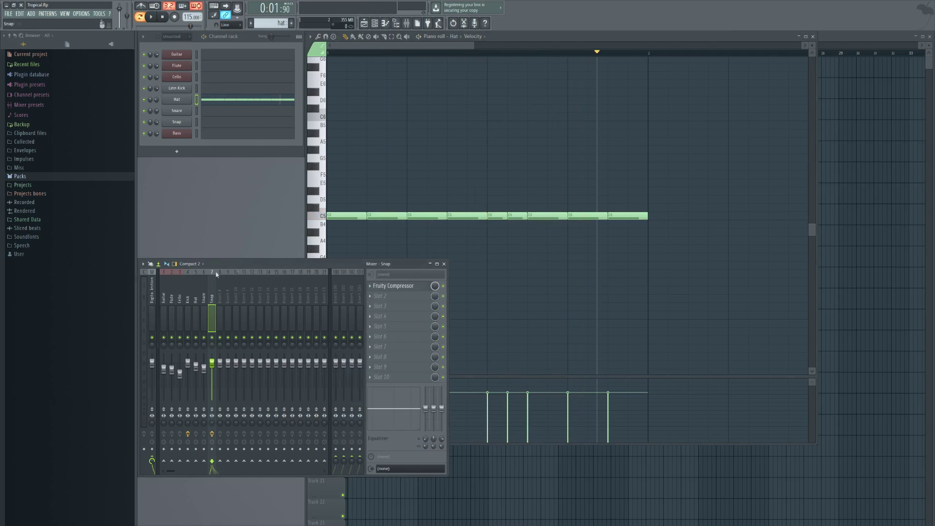
{"action": "left_click", "coordinate": [152, 292]}
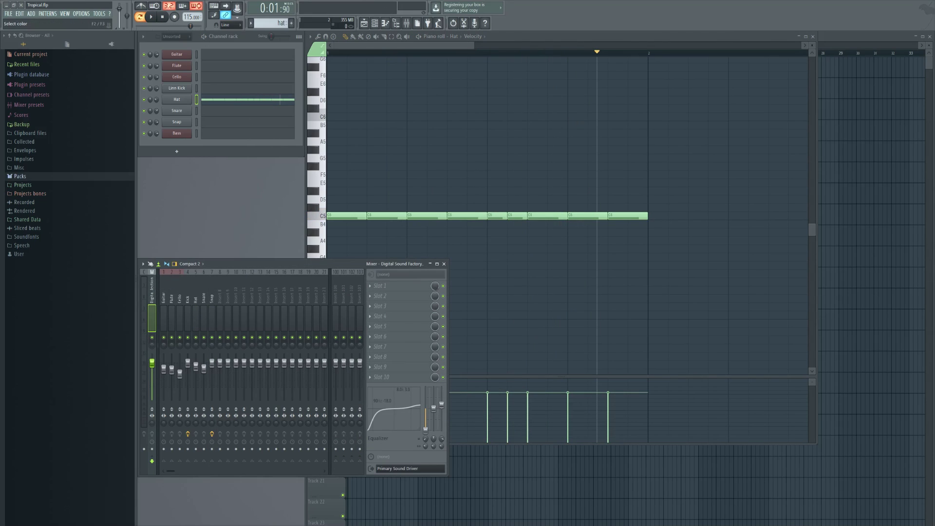
{"action": "key", "text": "Return"}
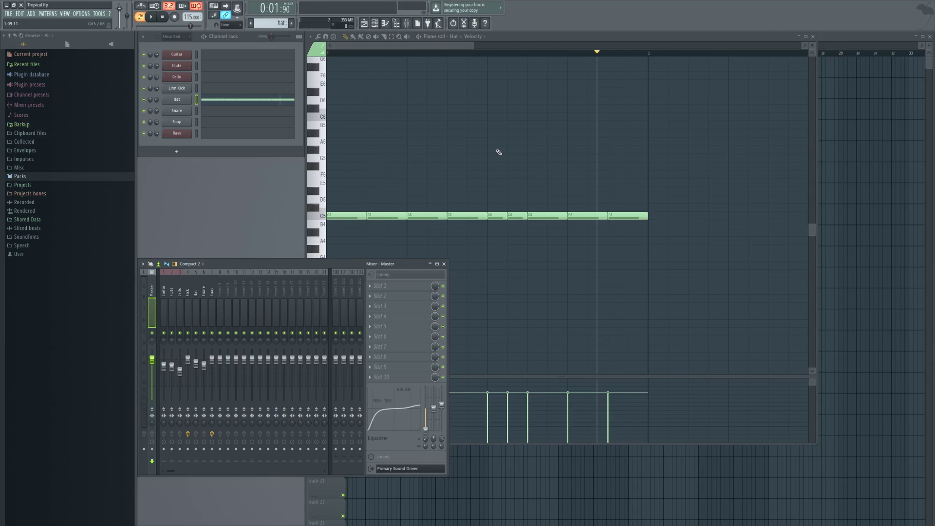
{"action": "left_click", "coordinate": [198, 295]}
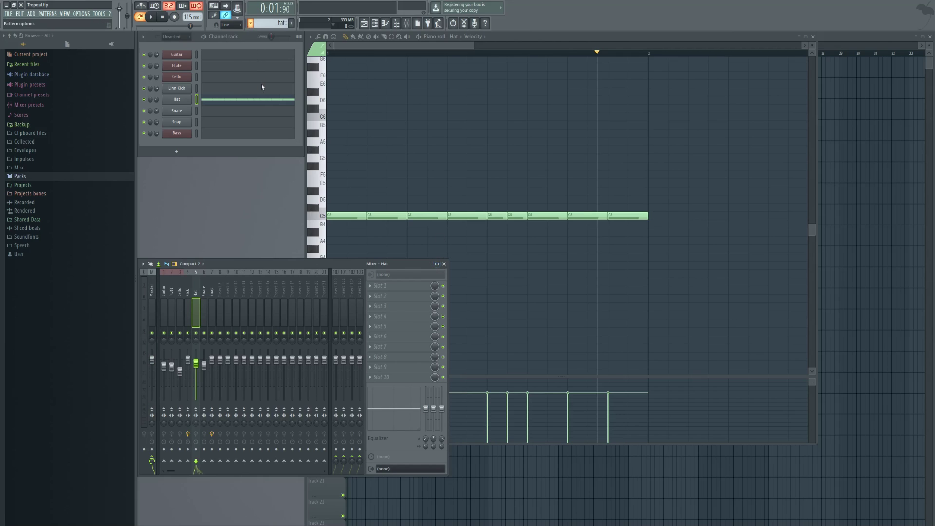
Step: Show the Bass pattern's notes in the piano roll, play them, and close the piano roll and mixer
{"action": "left_click", "coordinate": [257, 137]}
{"action": "key", "text": "space"}
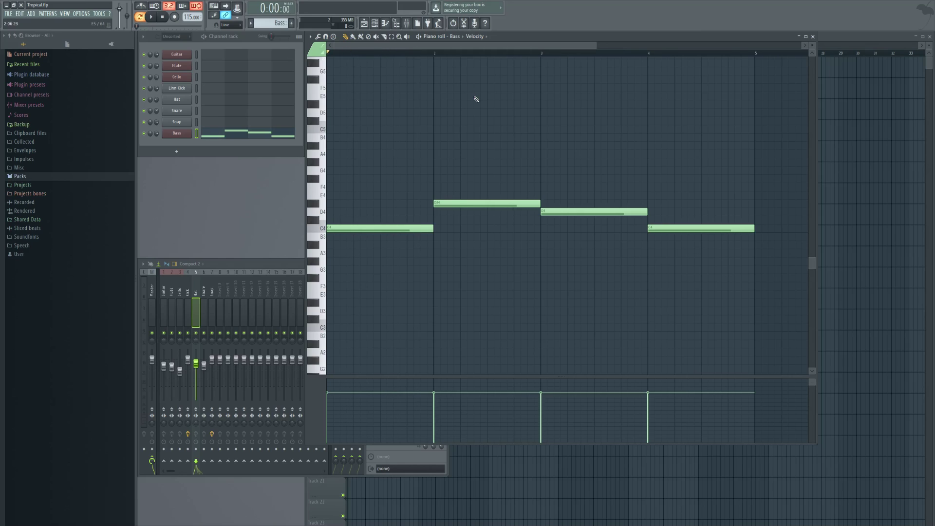
{"action": "key", "text": "space"}
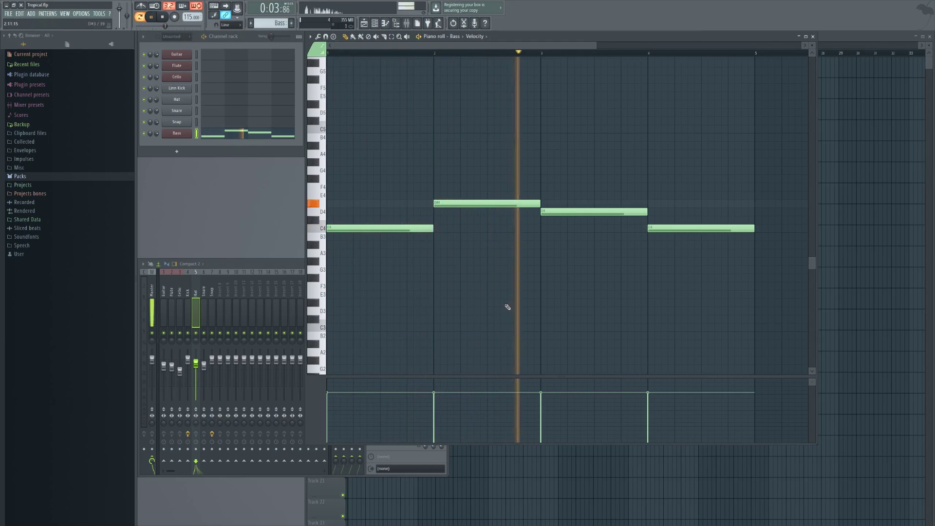
{"action": "left_click", "coordinate": [152, 18]}
{"action": "left_click", "coordinate": [813, 36]}
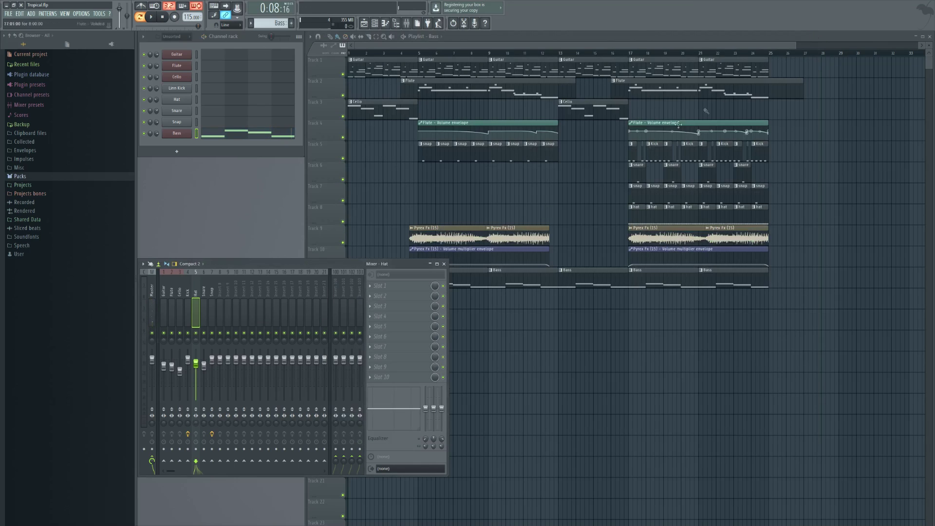
{"action": "left_click", "coordinate": [443, 263]}
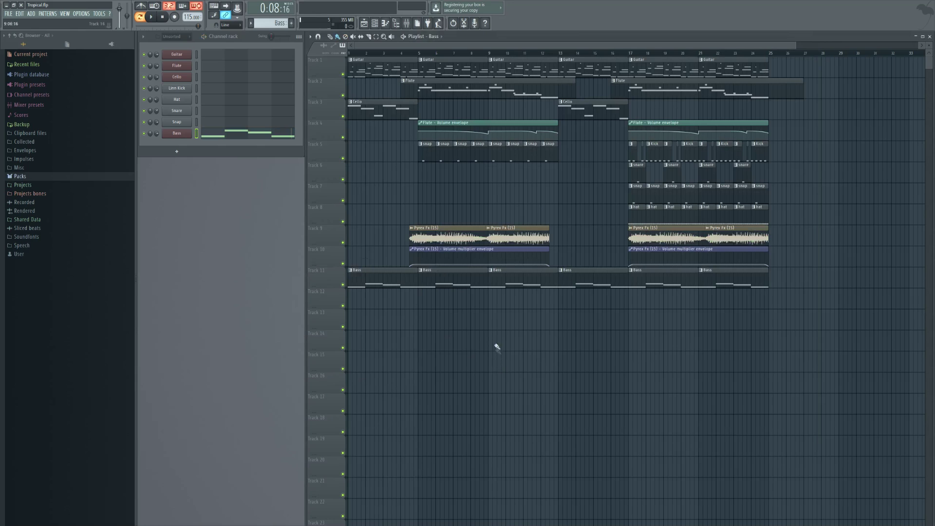
Step: Move the first pair of Pyrex Fx audio clips and their volume multiplier envelope to start at bar 5 in the playlist
{"action": "scroll", "coordinate": [522, 190], "scroll_direction": "up", "scroll_amount": 3}
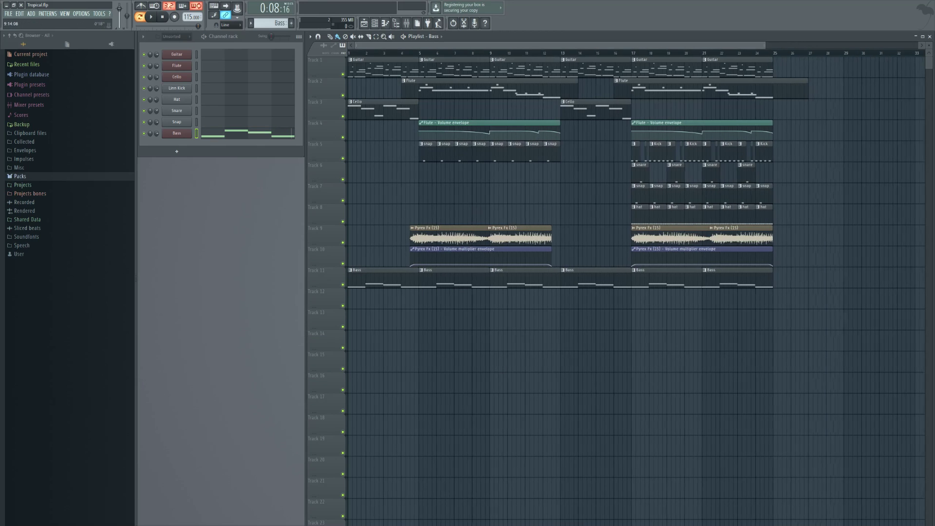
{"action": "scroll", "coordinate": [434, 118], "scroll_direction": "left", "scroll_amount": 1}
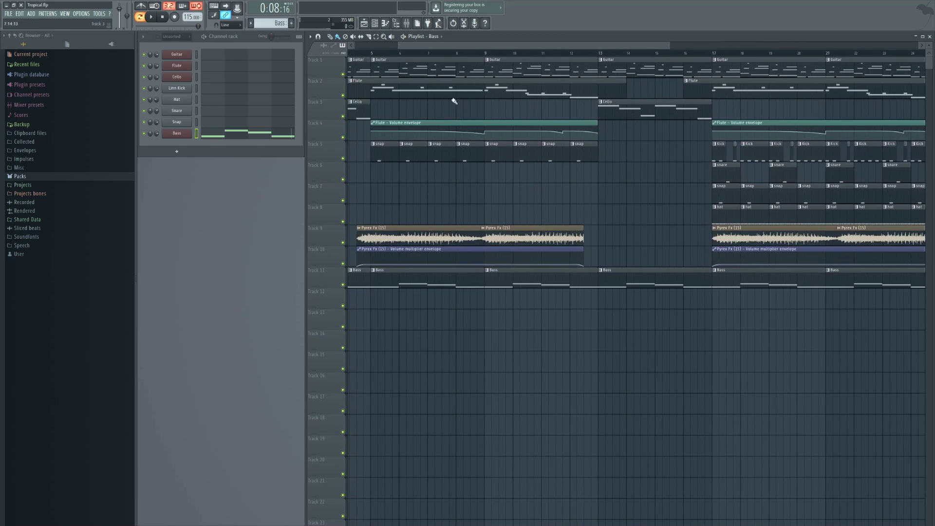
{"action": "mouse_move", "coordinate": [426, 131]}
{"action": "mouse_move", "coordinate": [776, 125]}
{"action": "scroll", "coordinate": [543, 49], "scroll_direction": "left", "scroll_amount": 1}
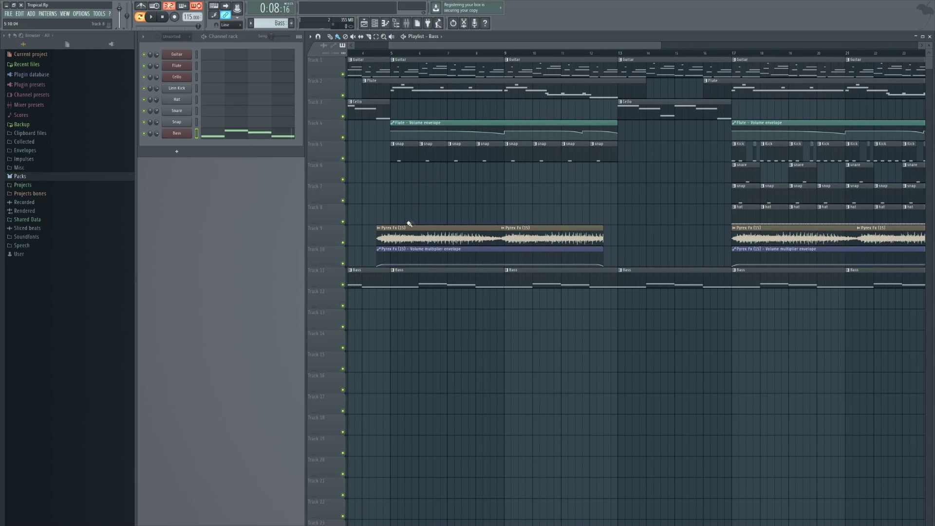
{"action": "left_click_drag", "start_coordinate": [630, 253], "coordinate": [505, 239]}
{"action": "left_click_drag", "start_coordinate": [613, 258], "coordinate": [448, 237]}
{"action": "left_click", "coordinate": [646, 198]}
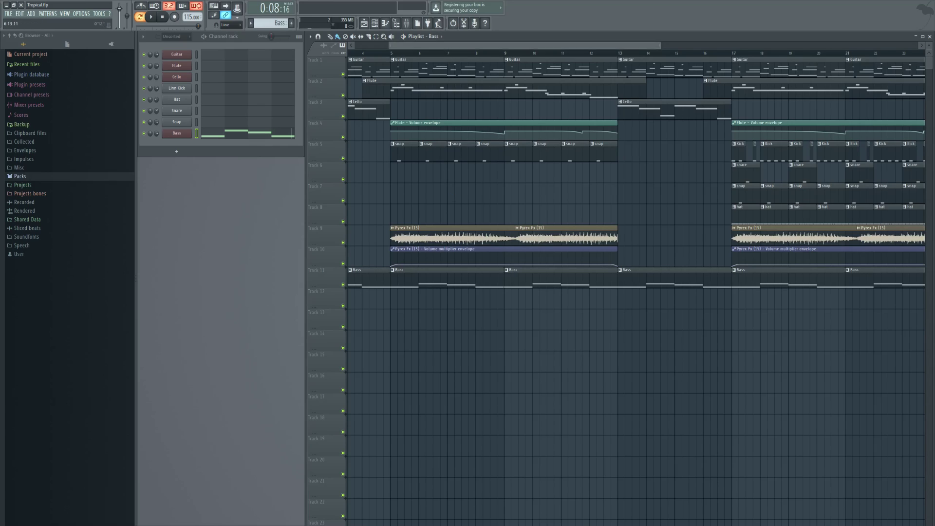
Step: Switch playback to song mode, select the Guitar pattern and play the full arrangement from the start
{"action": "scroll", "coordinate": [526, 45], "scroll_direction": "down", "scroll_amount": 3}
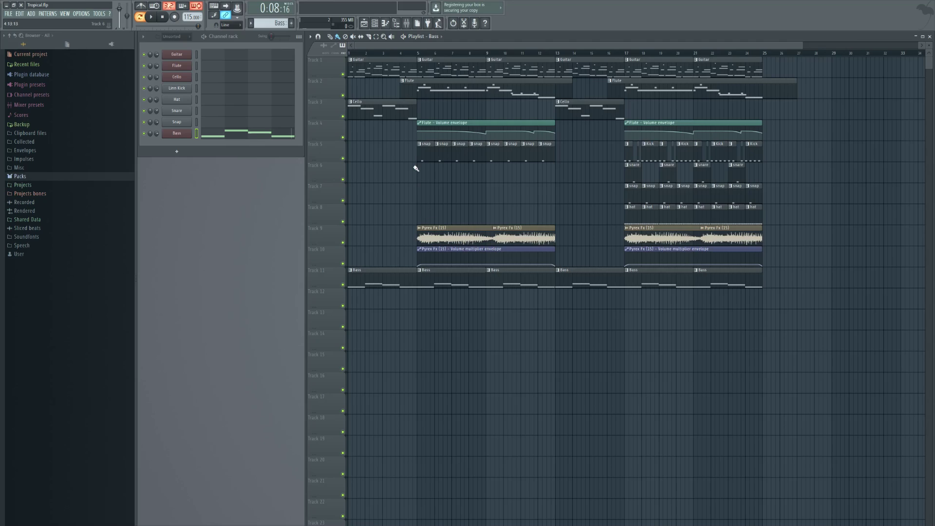
{"action": "key", "text": "l"}
{"action": "scroll", "coordinate": [273, 23], "scroll_direction": "up", "scroll_amount": 7}
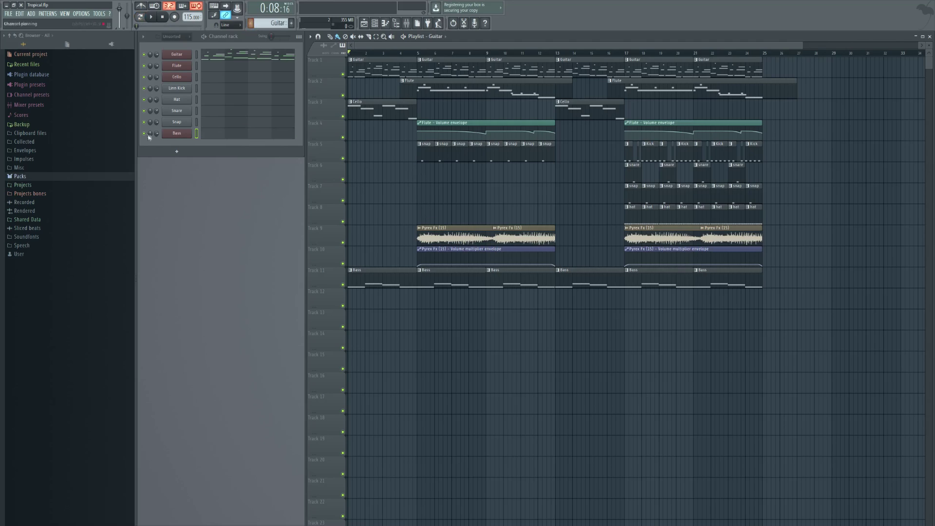
{"action": "left_click", "coordinate": [154, 22]}
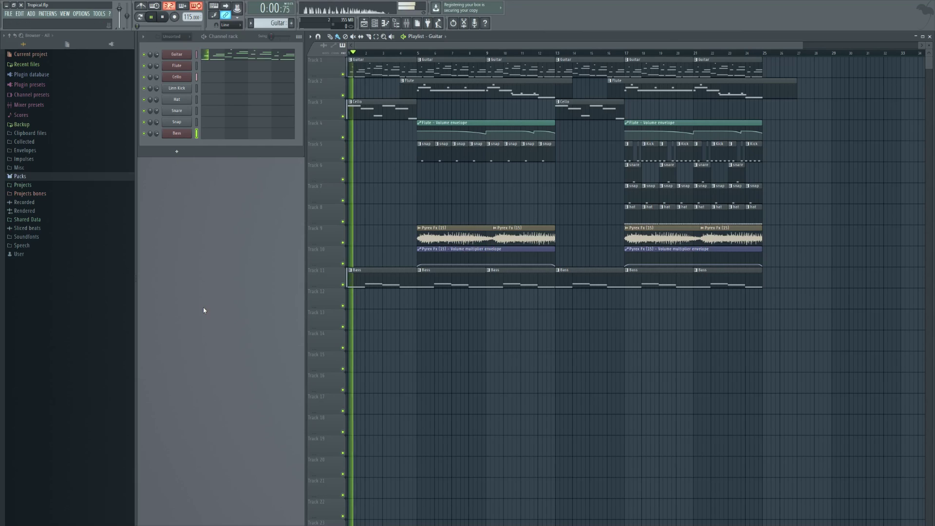